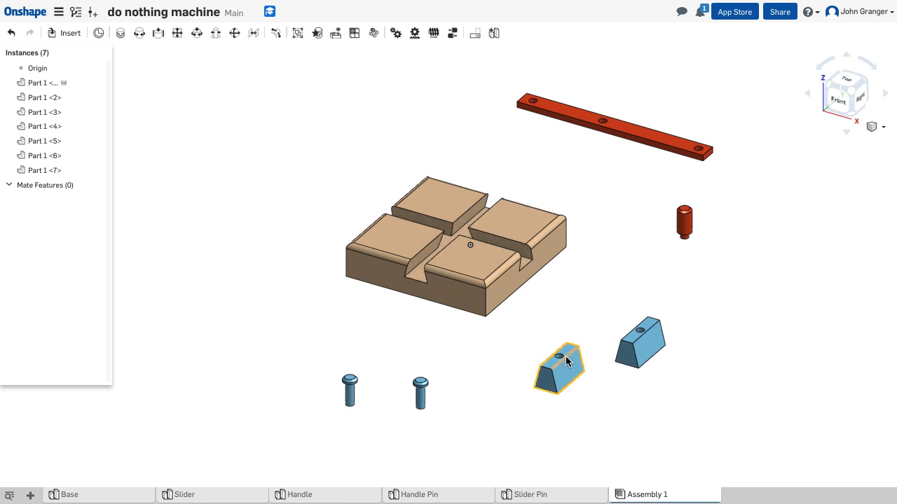
Drag the front blue slider instance slightly to the left in Assembly 1.
mouse_move(561, 354)
left_mouse_down()
mouse_move(490, 354)
mouse_move(432, 339)
mouse_move(568, 360)
mouse_move(556, 374)
mouse_move(566, 369)
left_mouse_up()
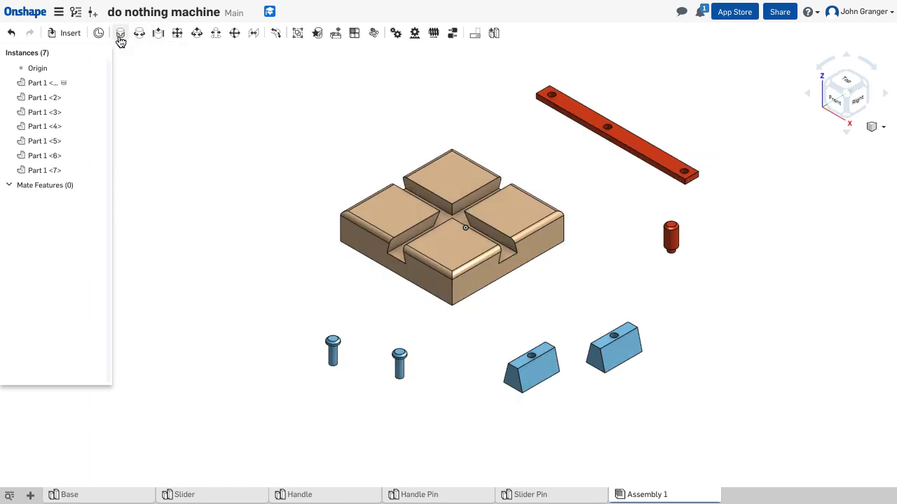
In a Fastened mate, pair the red pin's connector with the handle's end-hole connector.
left_click(119, 35)
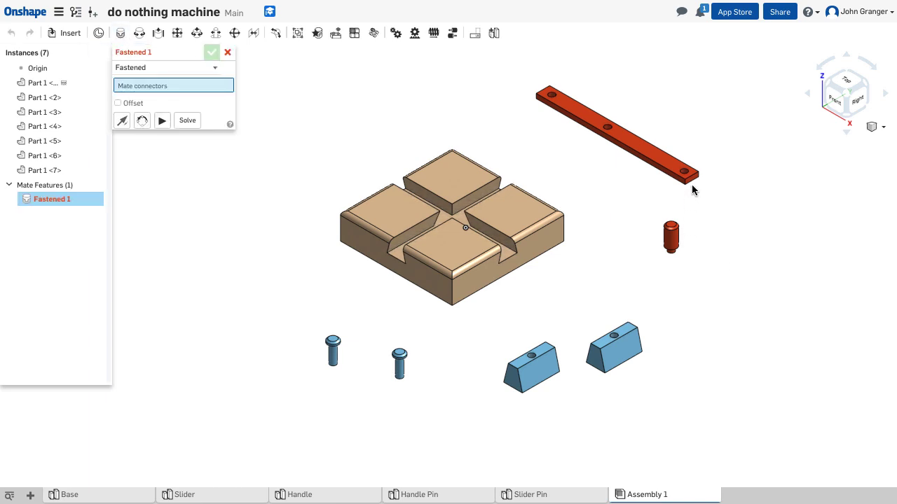
scroll(697, 256, "up", 3)
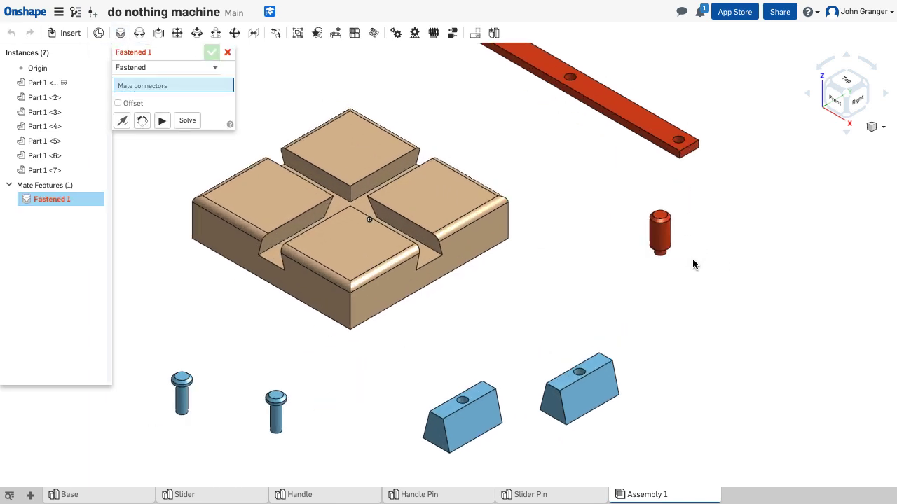
scroll(692, 259, "up", 5)
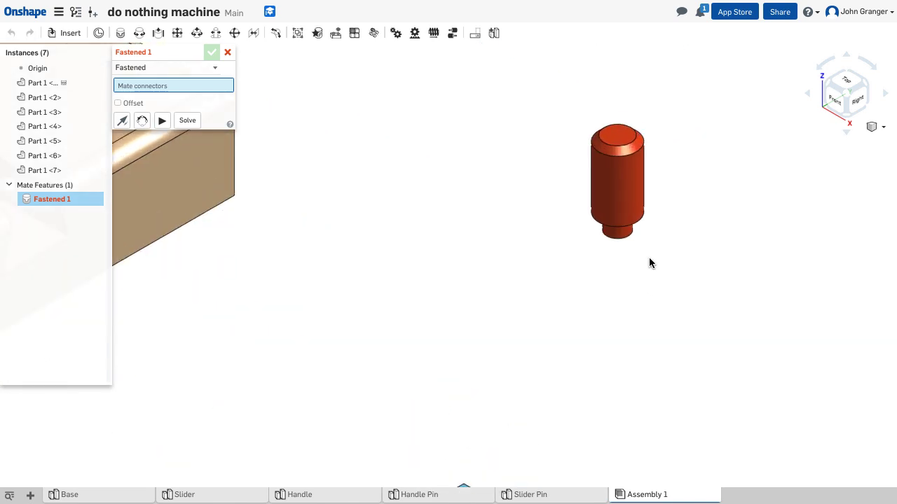
right_click_drag(650, 258, 665, 203)
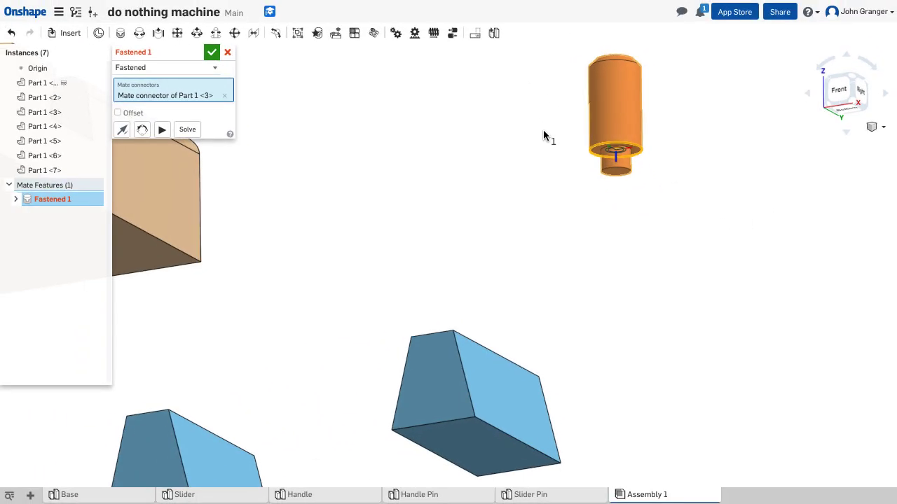
scroll(544, 133, "down", 5)
right_click_drag(639, 119, 657, 200)
right_click_drag(651, 110, 639, 123)
scroll(639, 123, "up", 4)
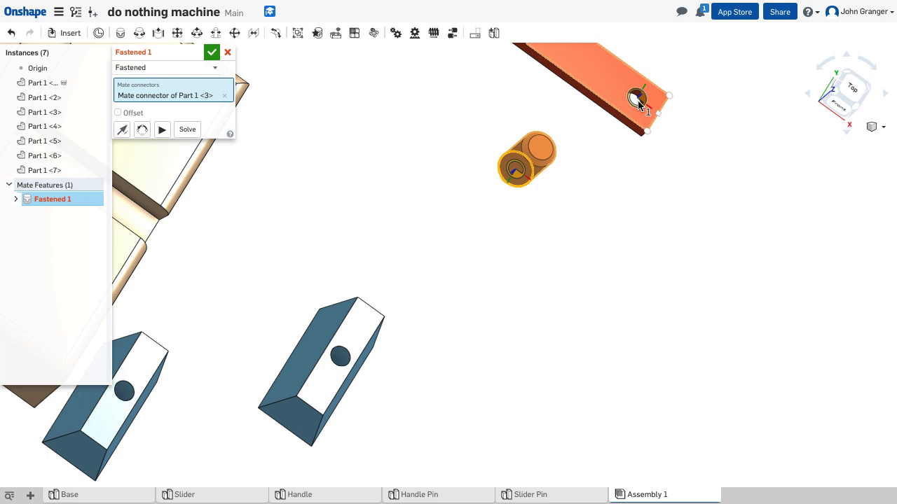
left_click(638, 103)
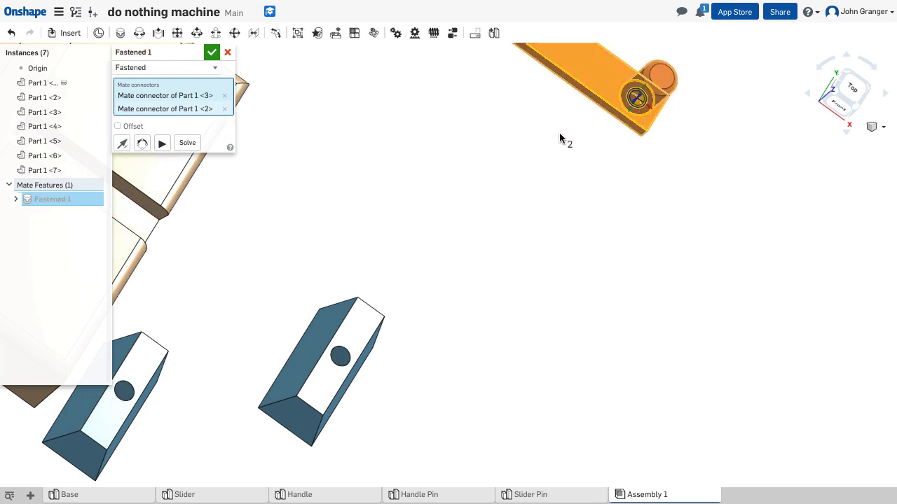
Check the seated pin, confirm Fastened 1, and return to the isometric view.
right_click_drag(532, 158, 551, 109)
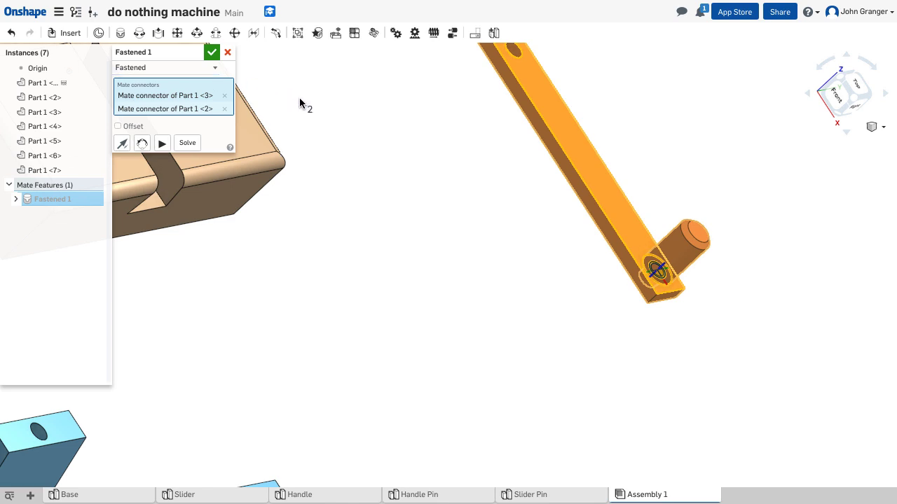
left_click(211, 53)
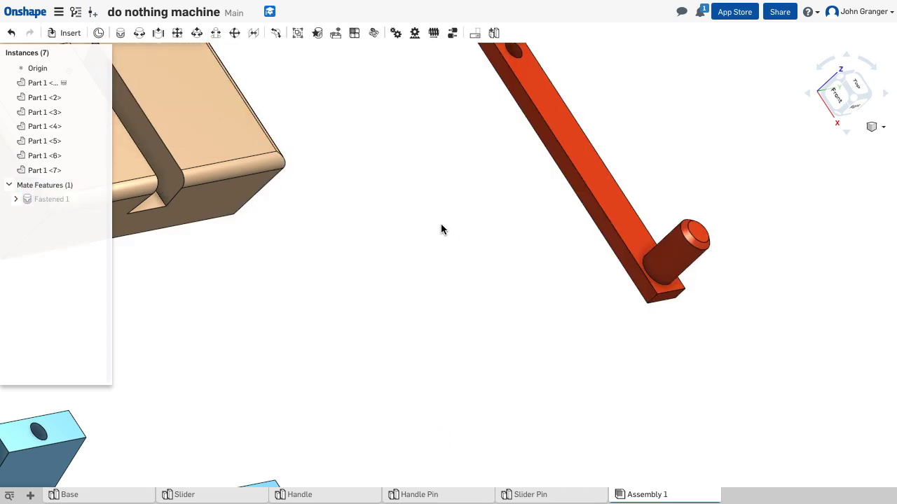
right_click(440, 229)
left_click(468, 274)
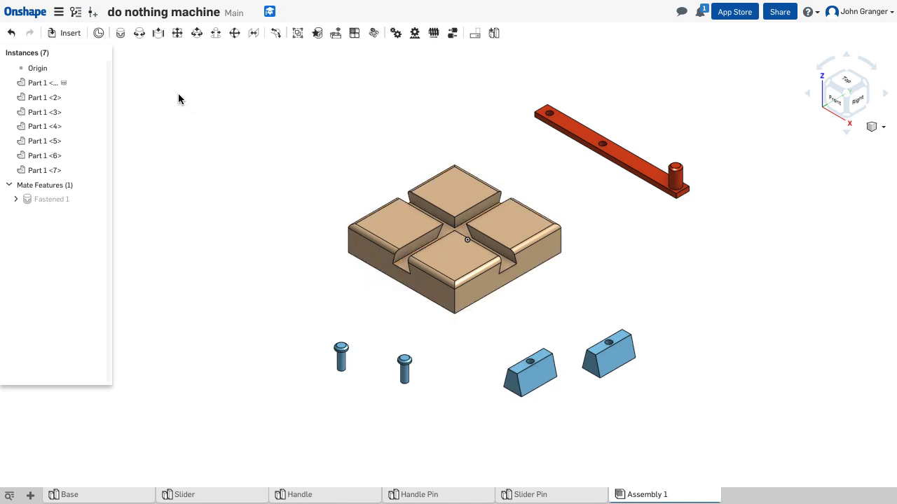
In a Slider mate, pair the blue slider's bottom-edge connector with the base groove's connector.
left_click(160, 35)
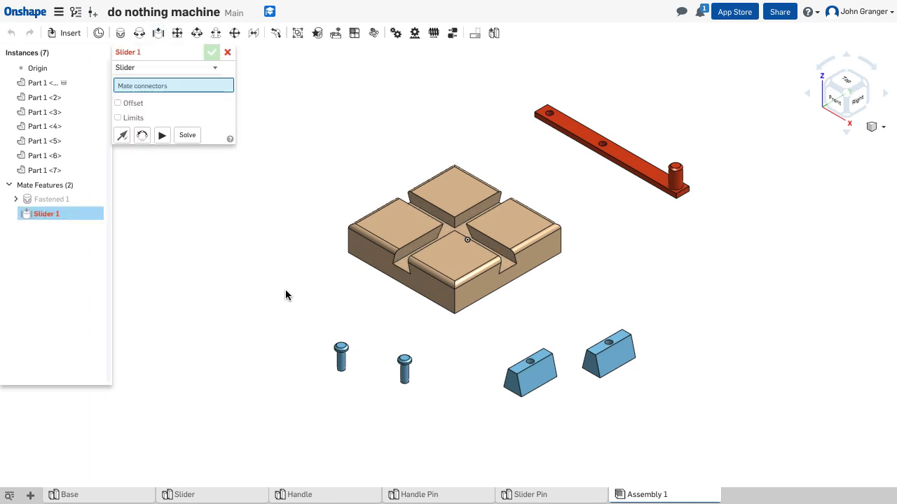
scroll(536, 394, "up", 5)
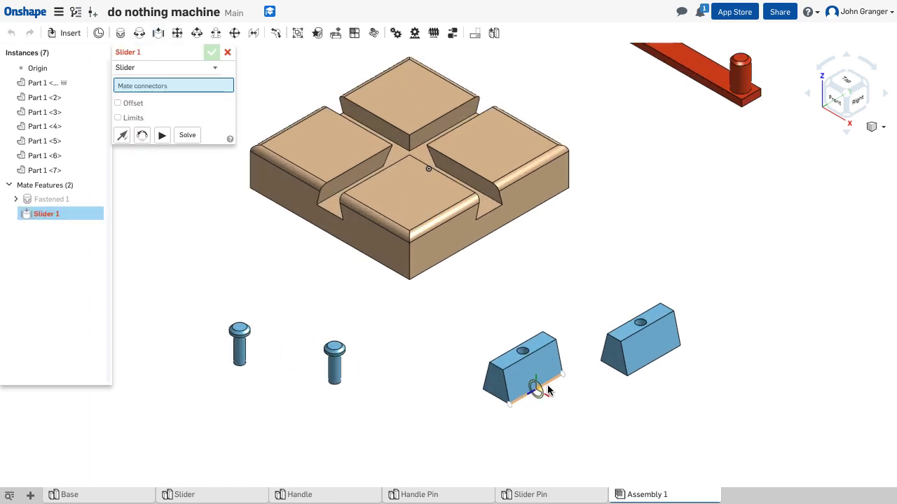
scroll(549, 387, "up", 3)
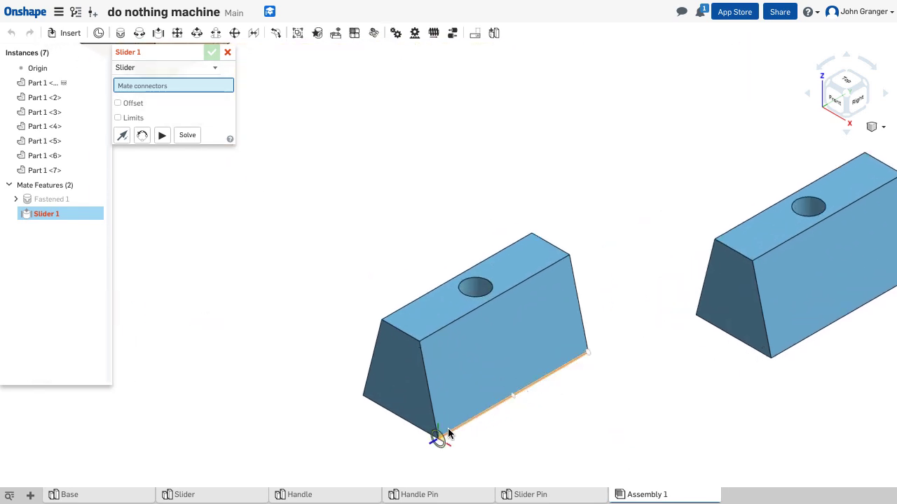
left_click(514, 398)
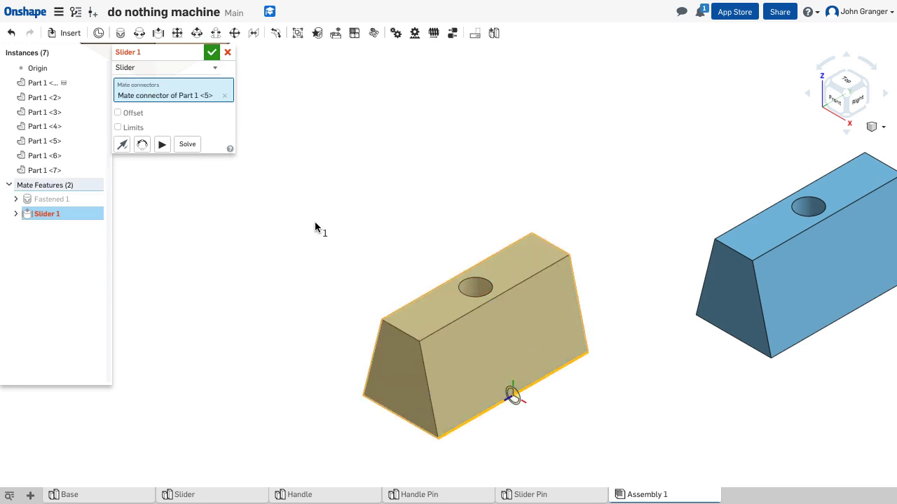
scroll(376, 227, "down", 10)
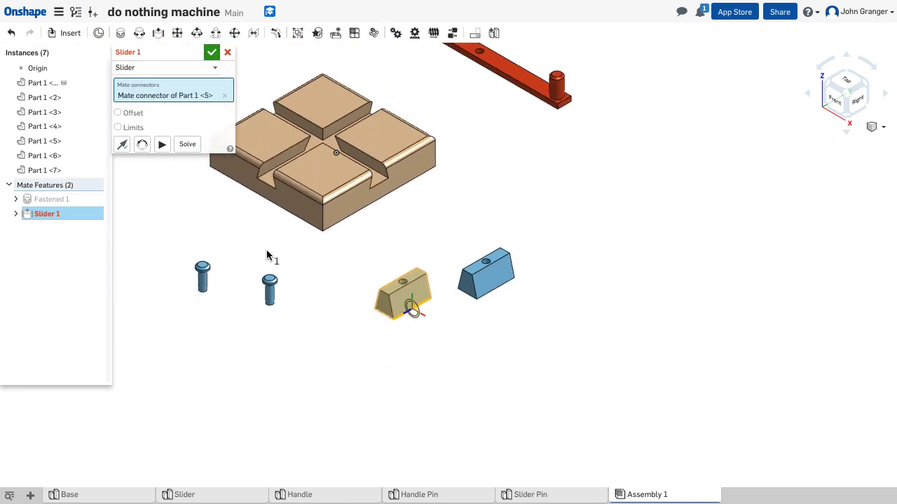
middle_click_drag(255, 226, 469, 358)
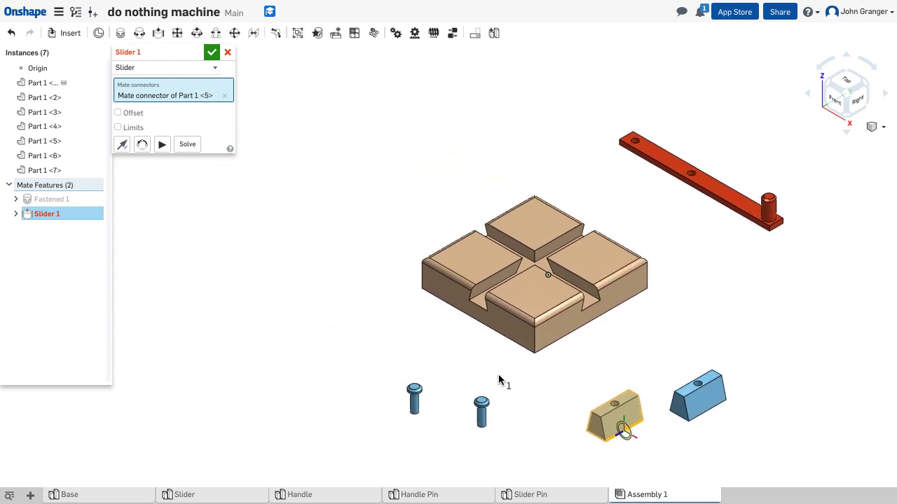
scroll(498, 360, "up", 5)
right_click_drag(484, 369, 540, 355)
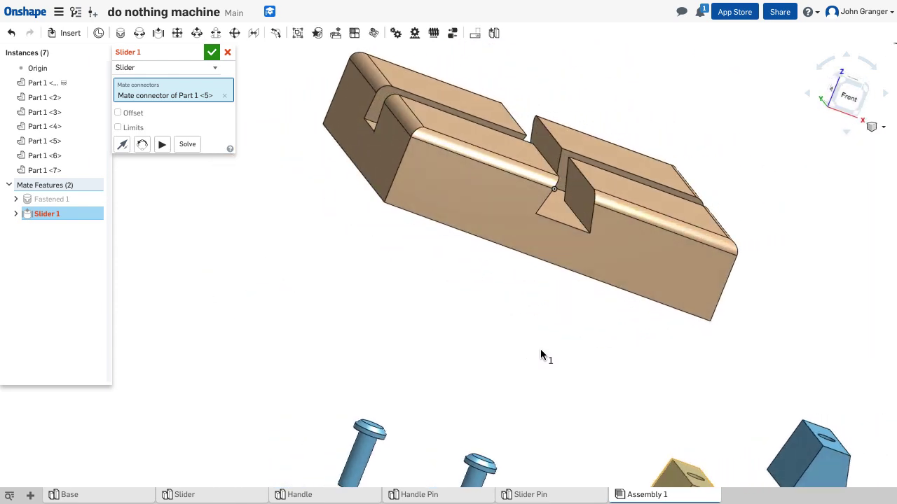
left_click(601, 238)
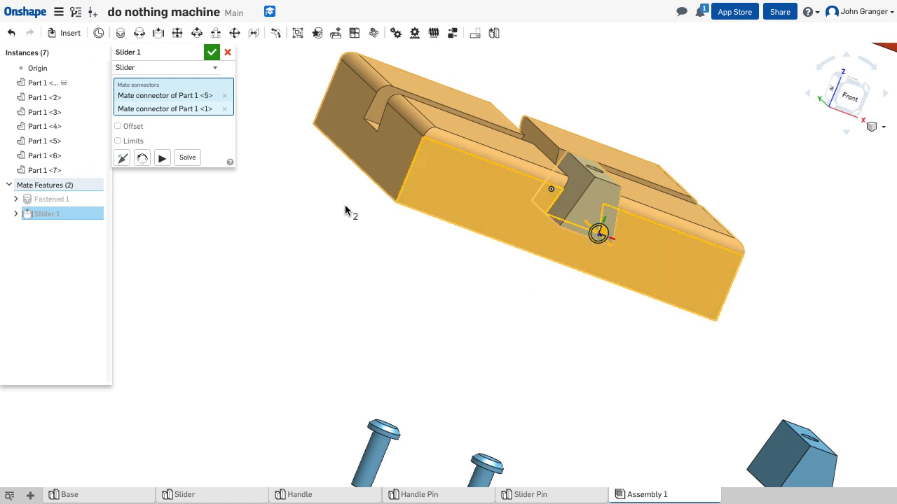
Preview the motion, confirm Slider 1, and drag the block outward along its groove.
key("shift+7")
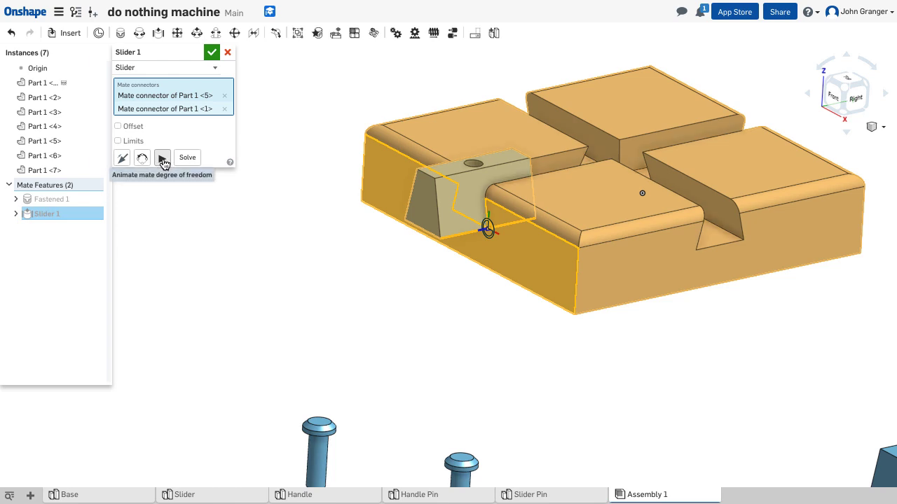
left_click(162, 160)
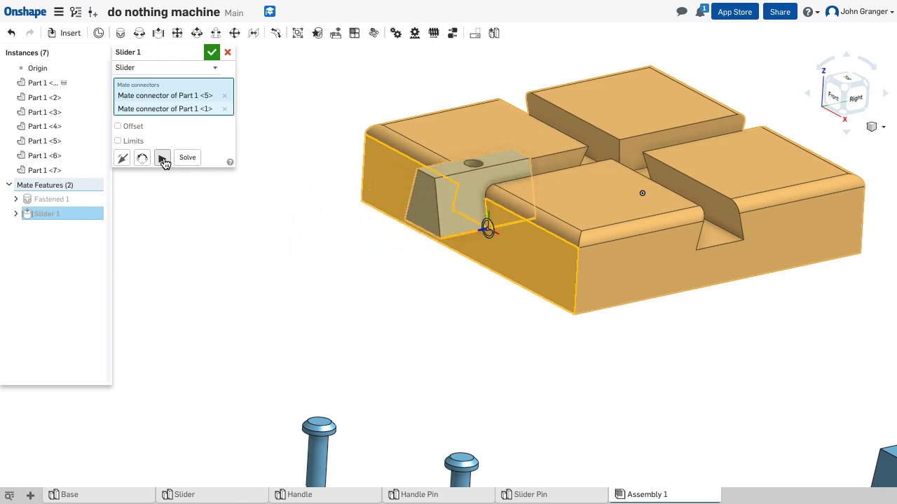
left_click(212, 53)
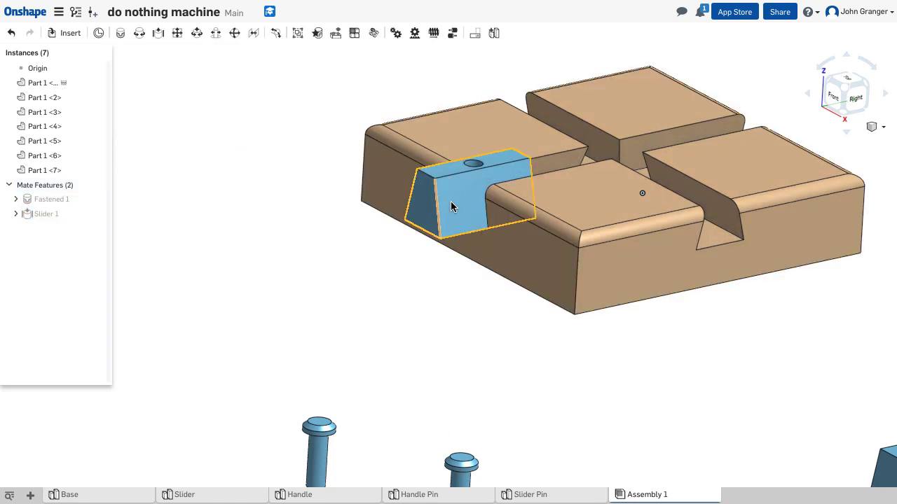
left_click_drag(459, 184, 350, 206)
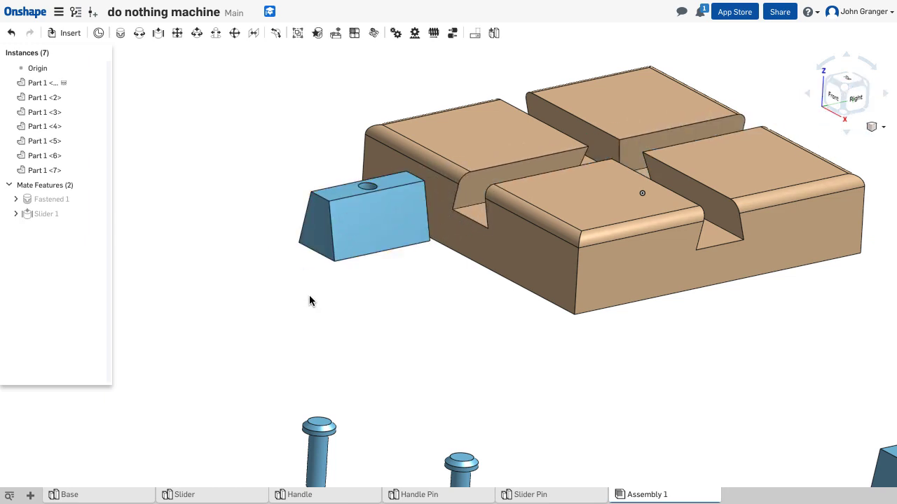
In a second Slider mate, pair the loose block's bottom connector with the right-hand groove's connector.
right_click(257, 277)
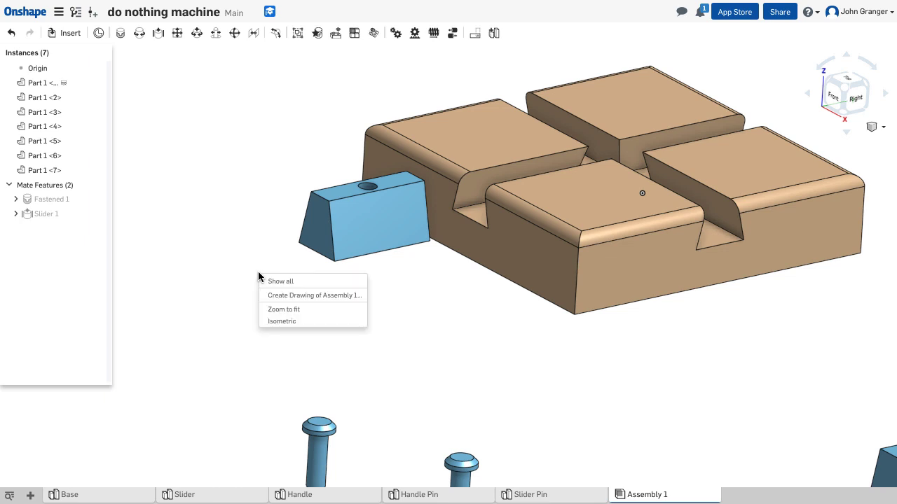
left_click(290, 320)
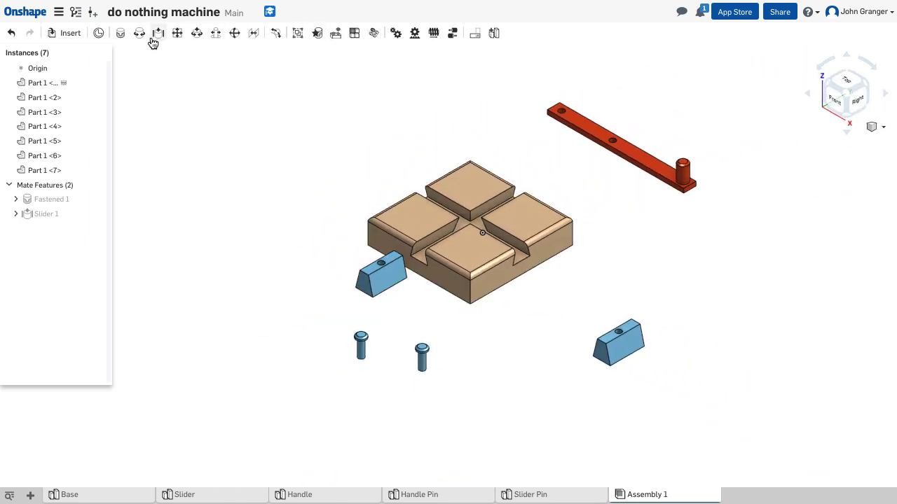
left_click(159, 34)
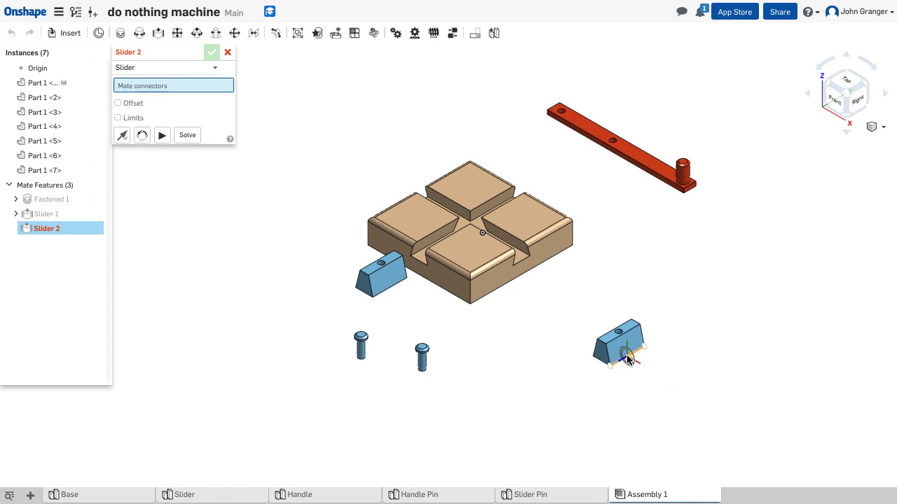
scroll(629, 361, "up", 3)
scroll(634, 366, "up", 2)
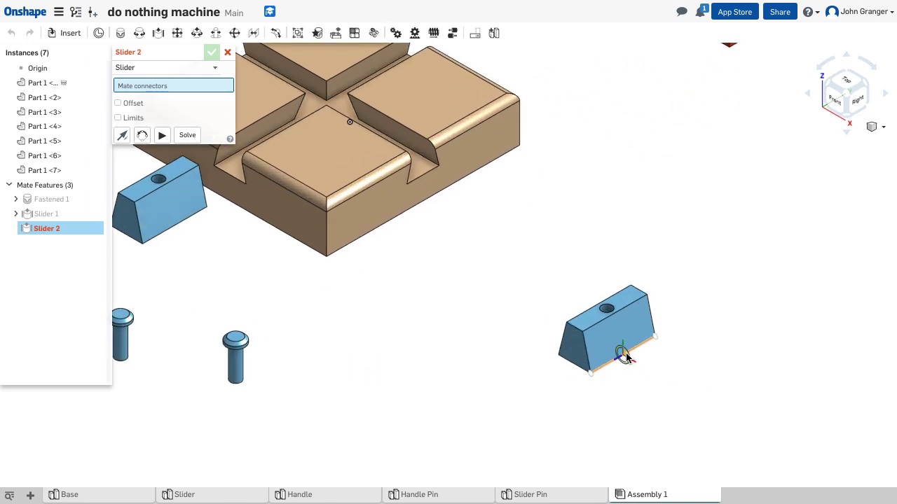
left_click(626, 357)
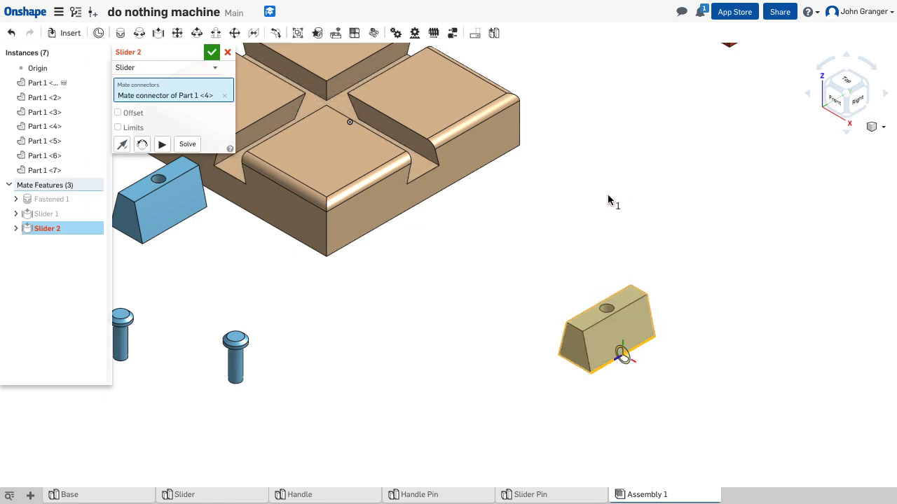
right_click_drag(605, 201, 576, 198)
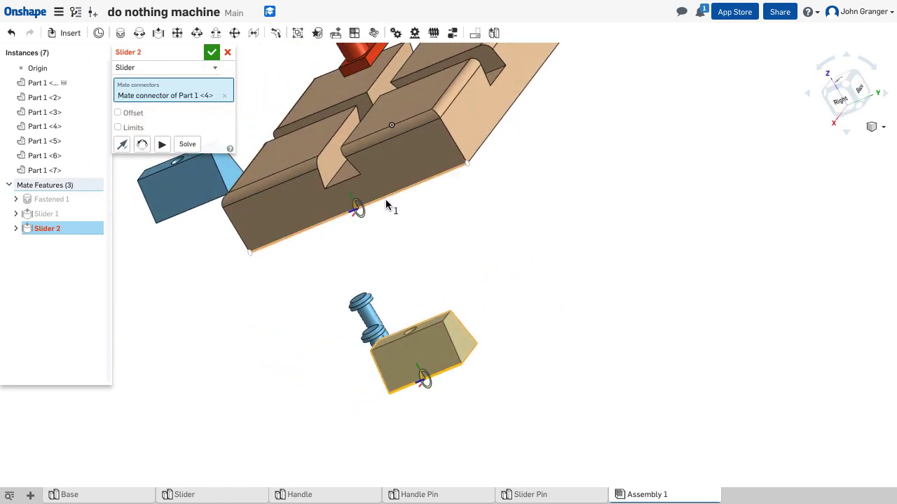
right_click_drag(262, 262, 332, 262)
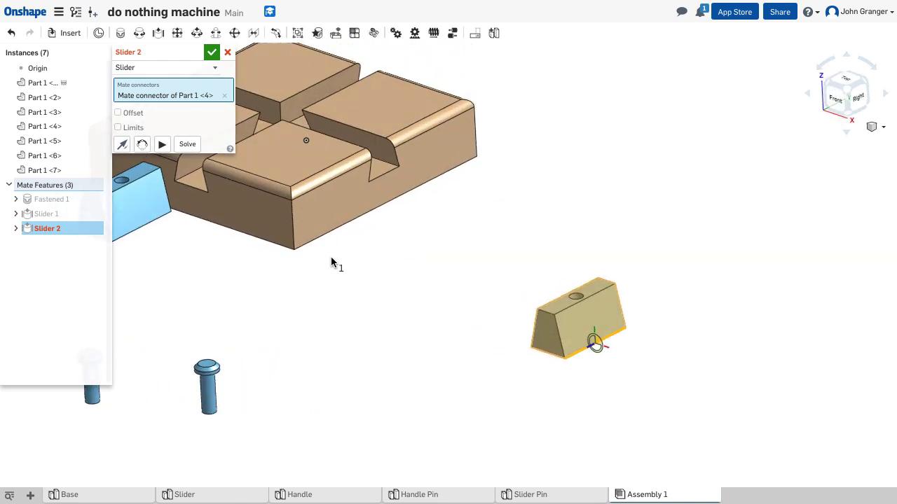
left_click(397, 167)
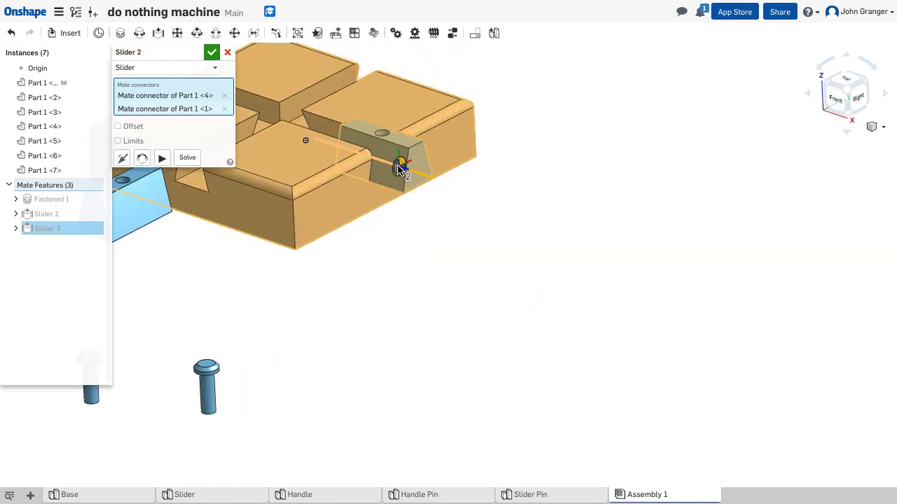
Preview the block sliding, confirm Slider 2, and return to the isometric view.
left_click(162, 158)
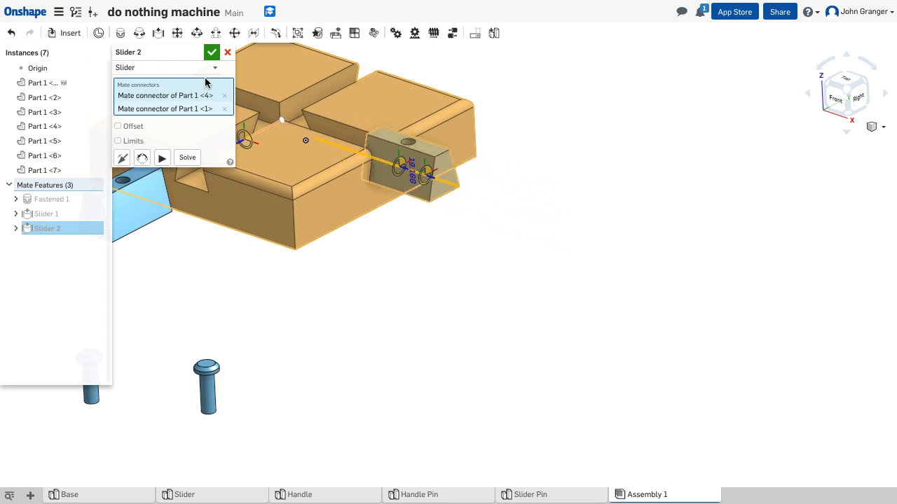
left_click(211, 52)
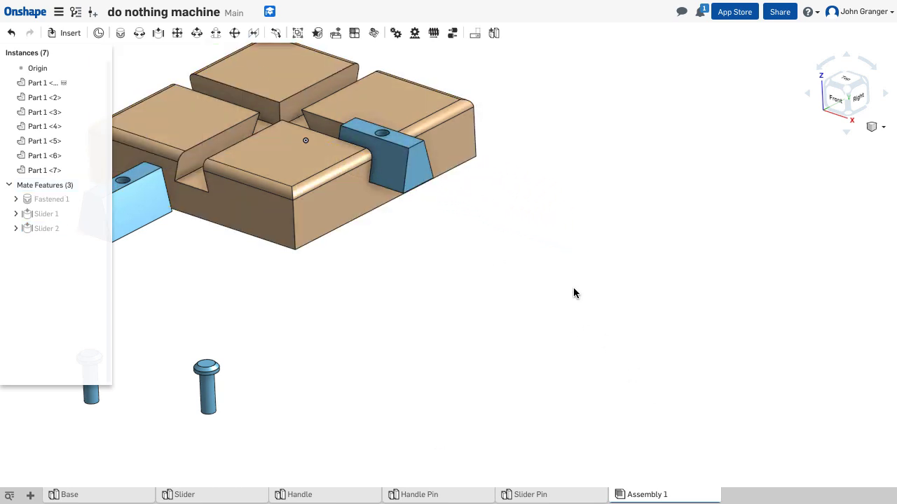
right_click(542, 280)
left_click(585, 271)
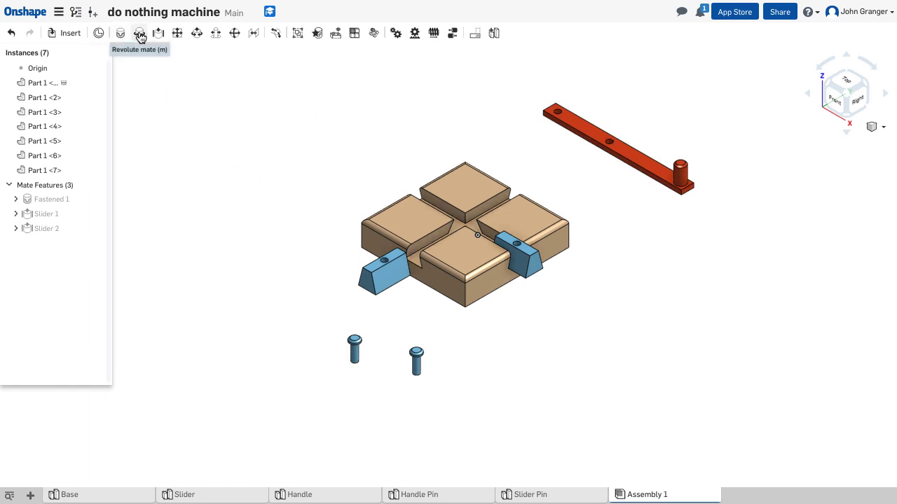
In a Revolute mate, pair the slider hole's connector with the handle's end-hole connector.
left_click(141, 35)
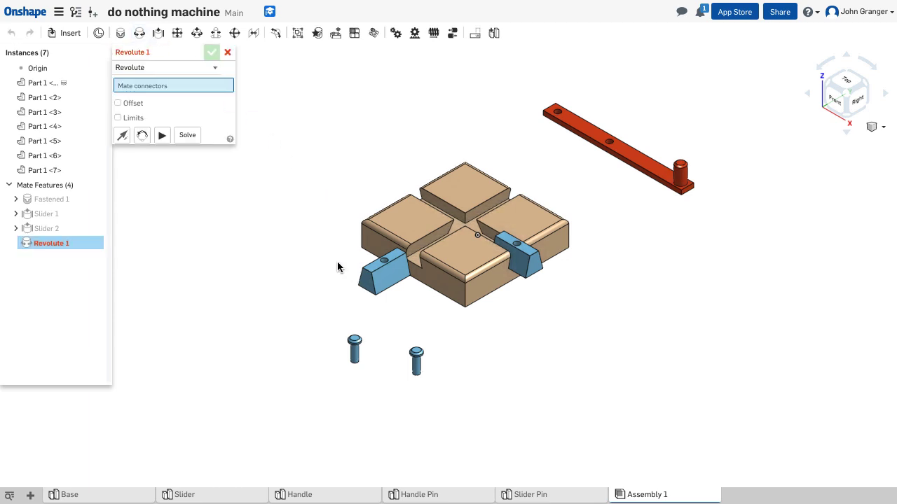
scroll(336, 266, "up", 5)
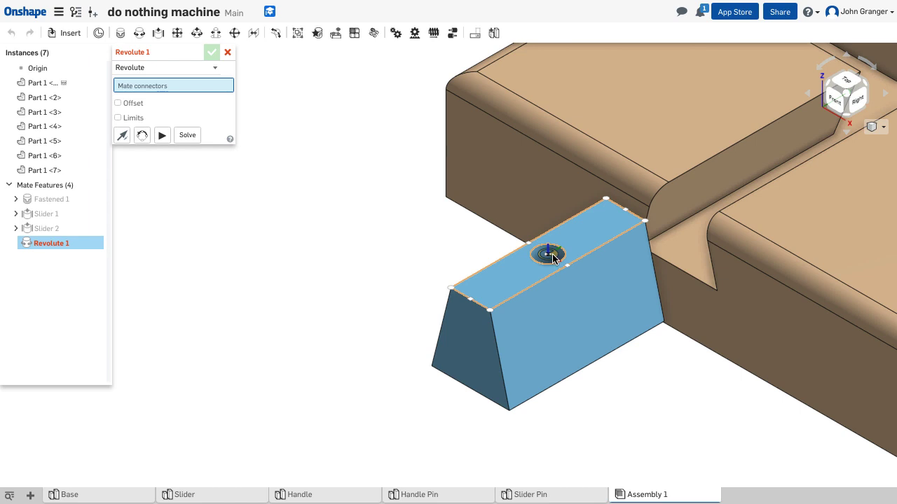
left_click(553, 258)
scroll(448, 221, "down", 3)
scroll(449, 221, "down", 3)
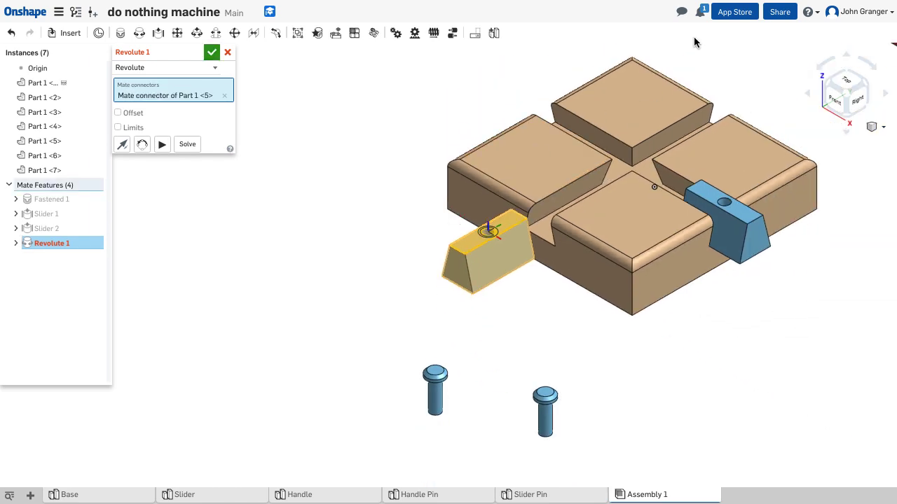
middle_click_drag(748, 53, 523, 254)
right_click_drag(537, 212, 538, 164)
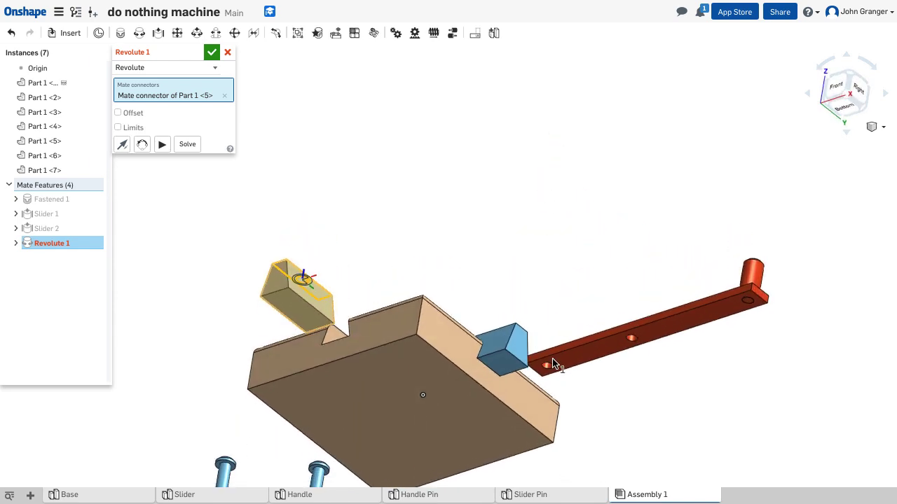
scroll(541, 378, "up", 5)
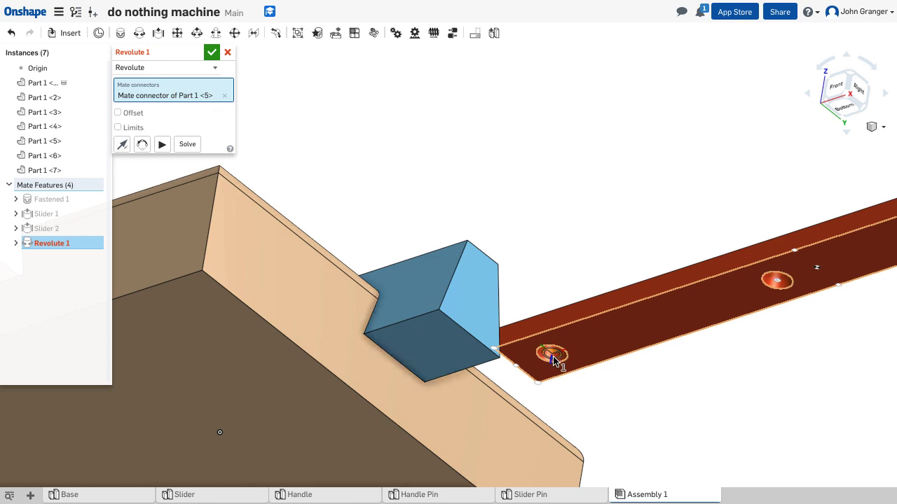
left_click(553, 360)
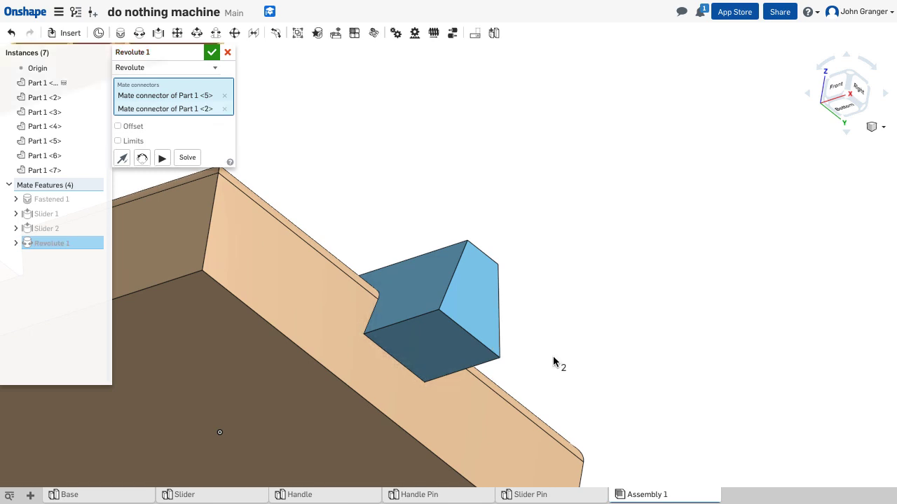
Test the handle's rotation with Animate, then confirm Revolute 1.
scroll(539, 234, "down", 5)
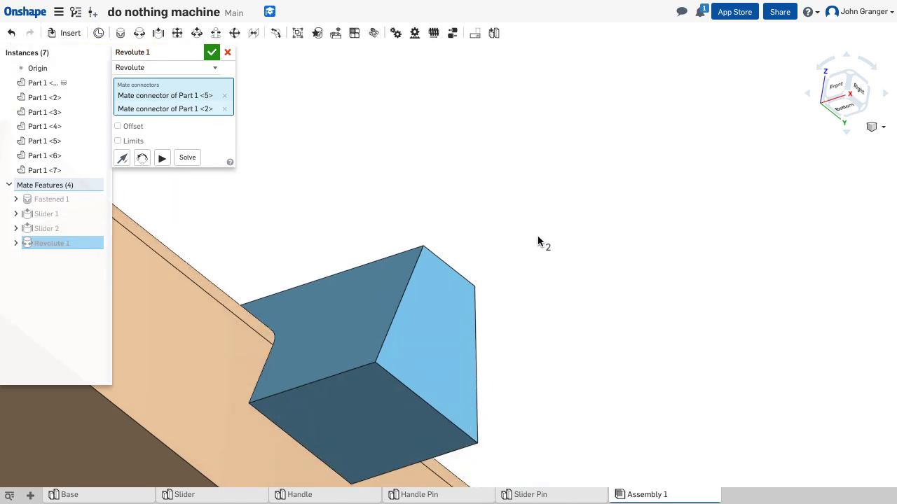
right_click_drag(195, 221, 210, 288)
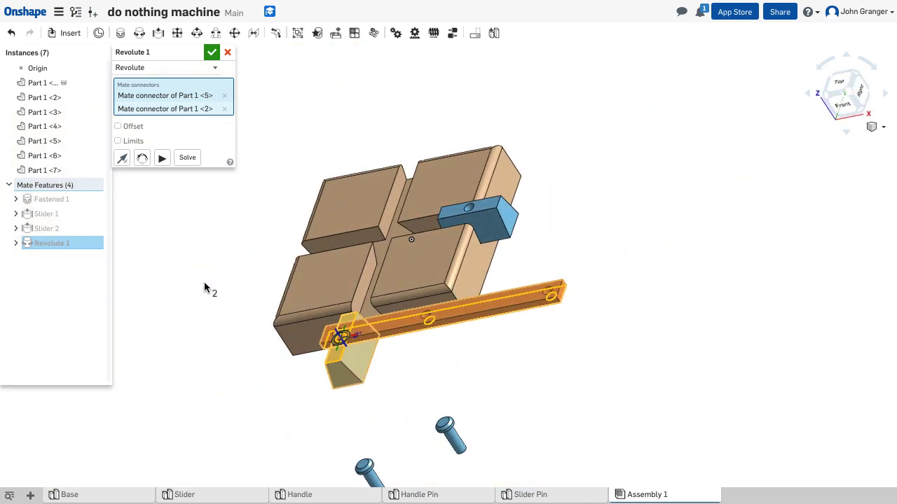
left_click(162, 159)
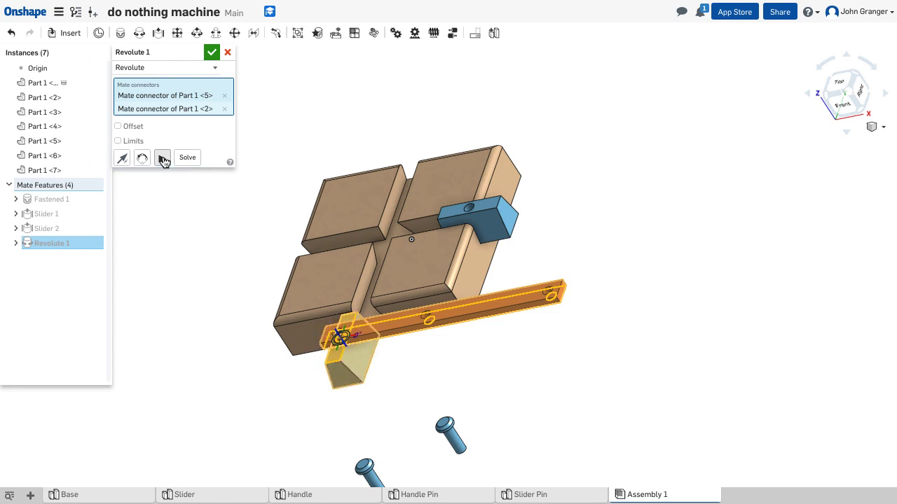
left_click(163, 159)
left_click(211, 53)
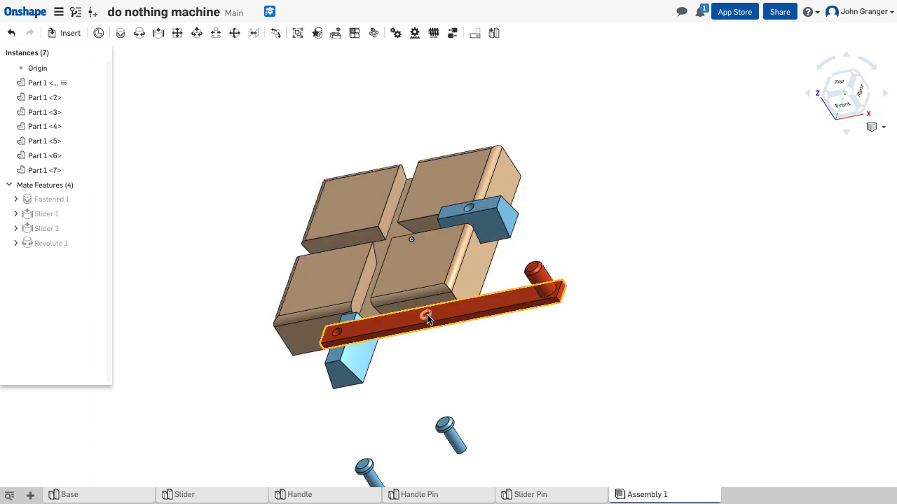
In a second Revolute mate, pair the other slider's hole with the handle's middle-hole connector.
left_click(140, 35)
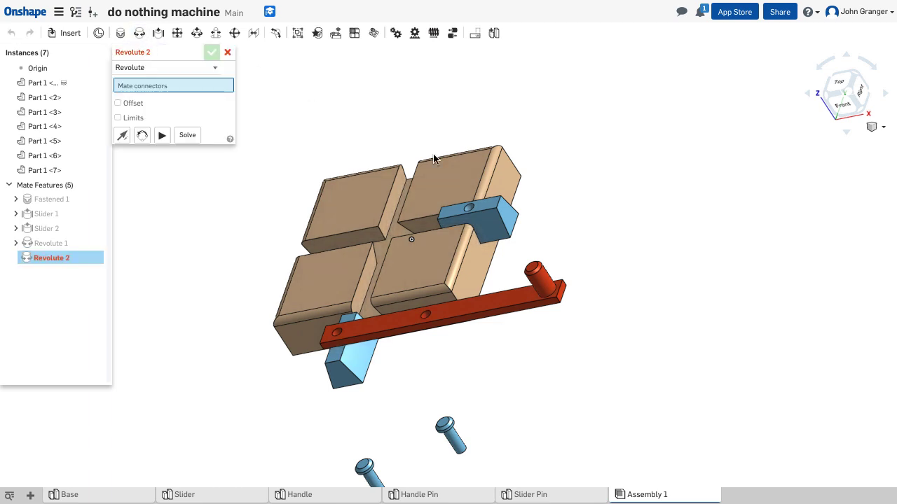
scroll(471, 214, "up", 5)
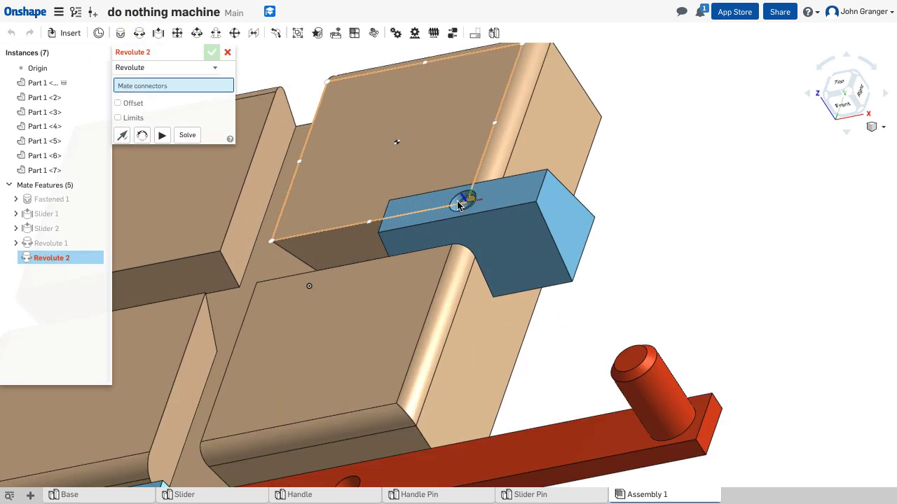
scroll(458, 205, "up", 2)
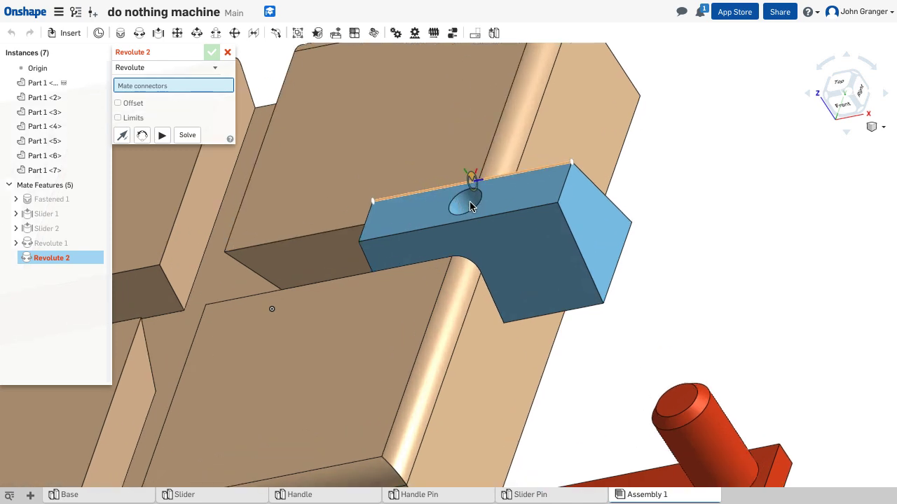
left_click(428, 203)
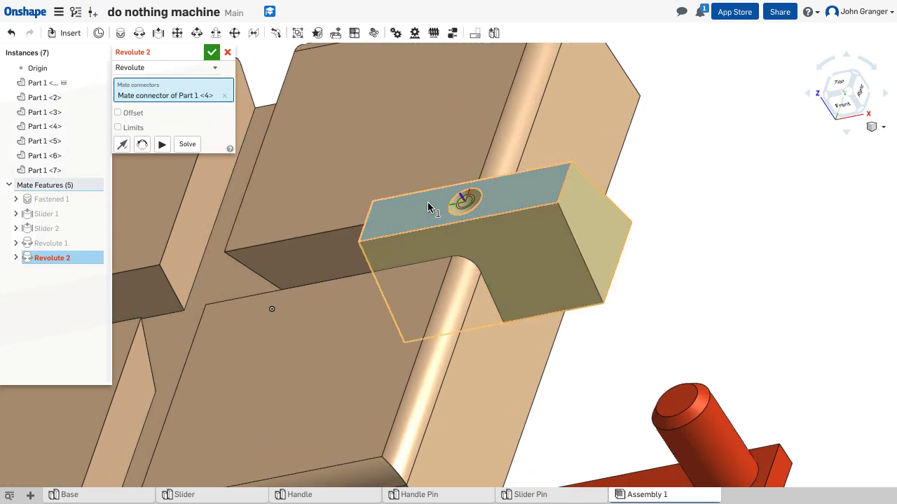
scroll(558, 336, "down", 5)
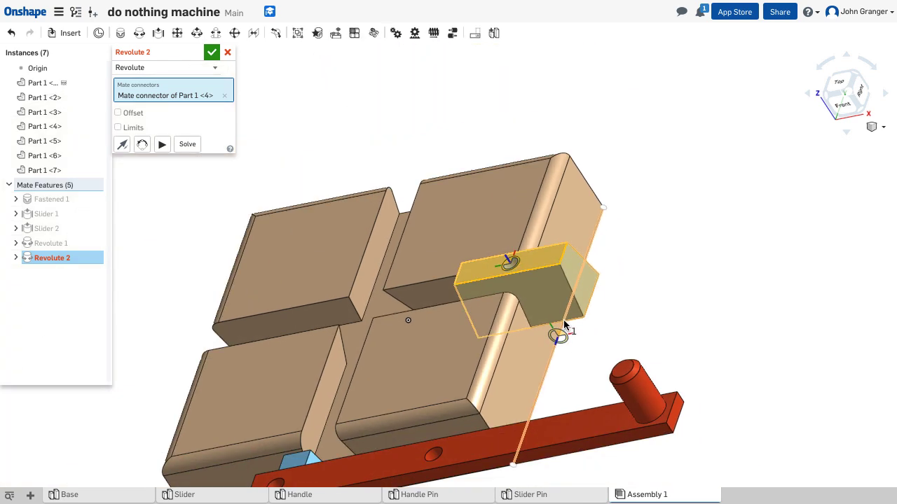
right_click_drag(516, 428, 500, 347)
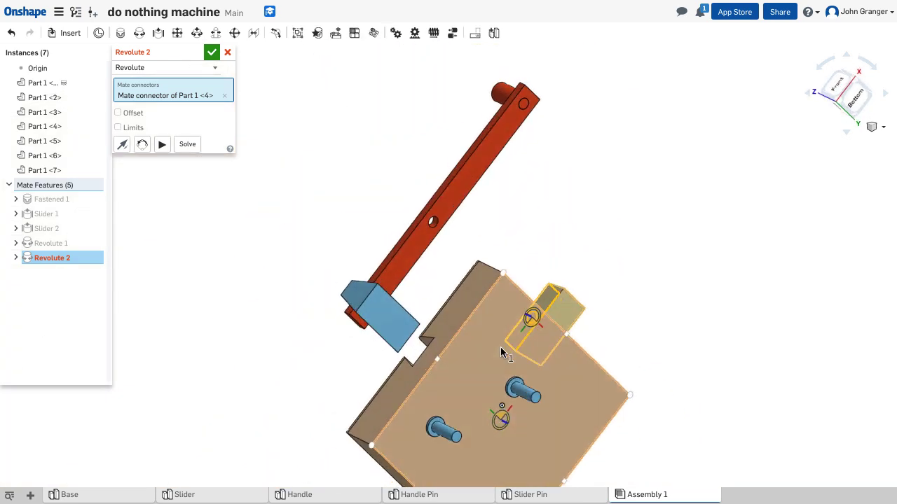
left_click(436, 224)
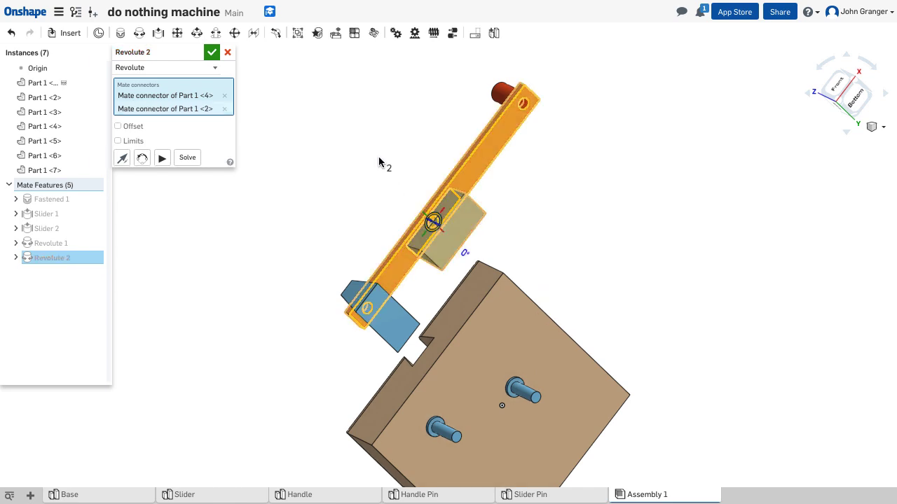
Solve twice to seat the handle and slider on the base, then commit Revolute 2.
right_click_drag(372, 146, 478, 195)
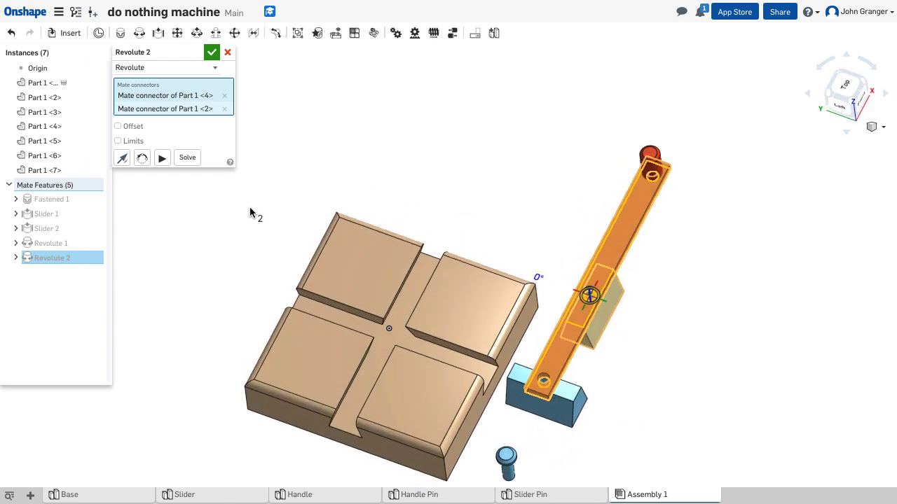
left_click(188, 159)
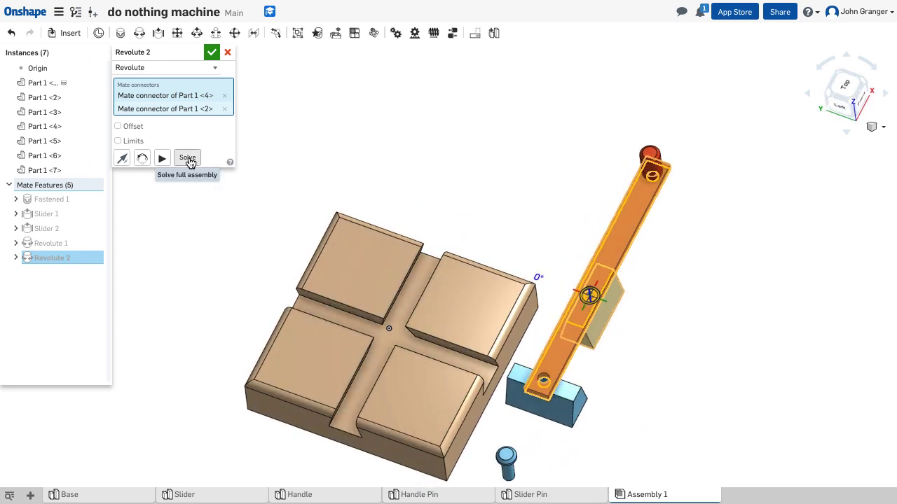
left_click(187, 158)
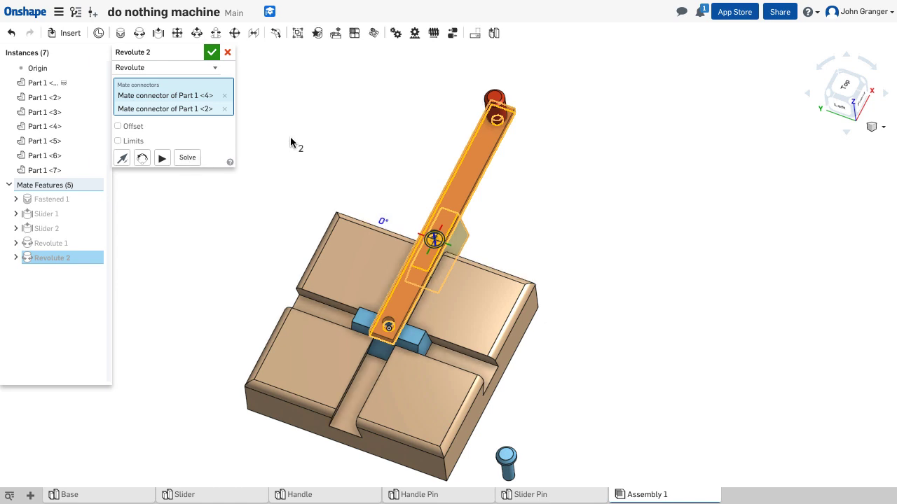
left_click(213, 52)
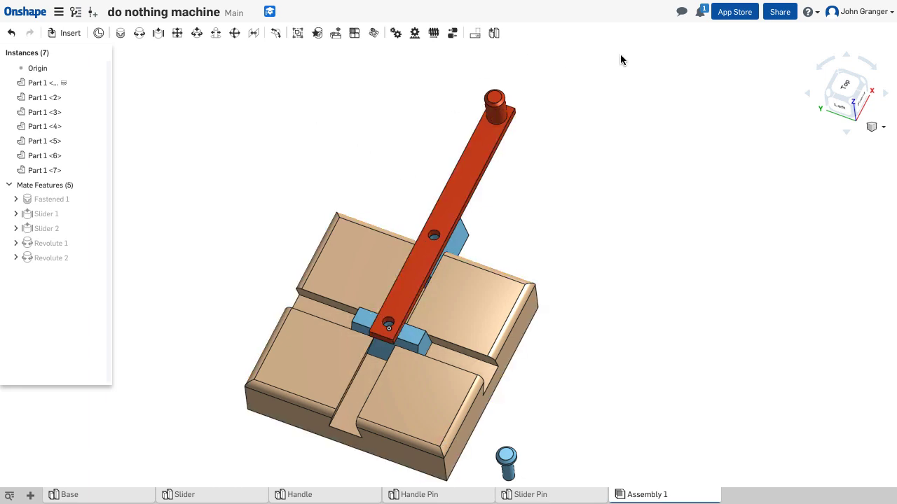
Drag the red handle around its pivot so both sliders travel, then return to isometric.
right_click_drag(586, 208, 548, 238)
left_click_drag(619, 317, 236, 195)
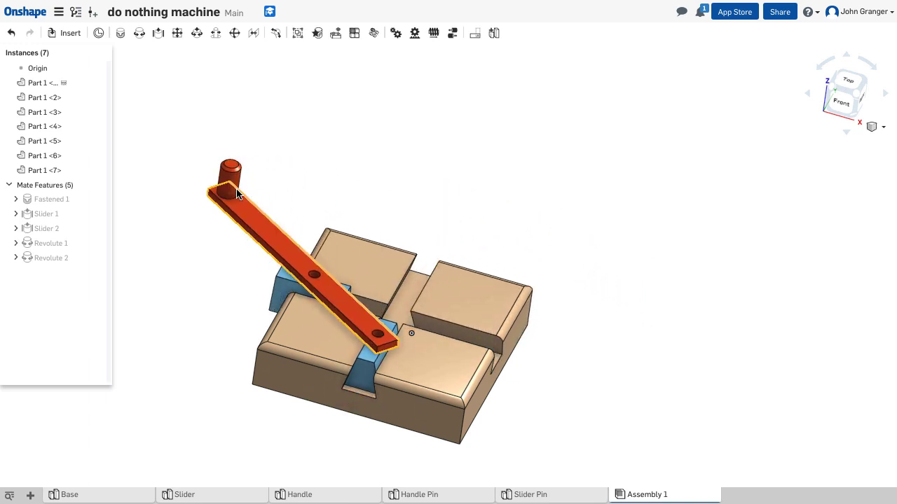
right_click(524, 176)
left_click(572, 217)
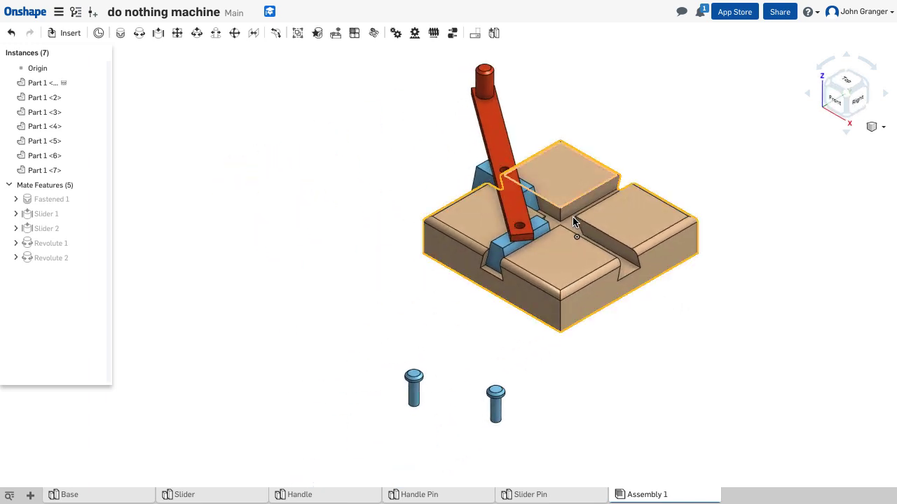
Fasten a pin's head connector to the handle's end-hole connector, creating Fastened 2.
left_click(121, 35)
scroll(442, 362, "up", 1)
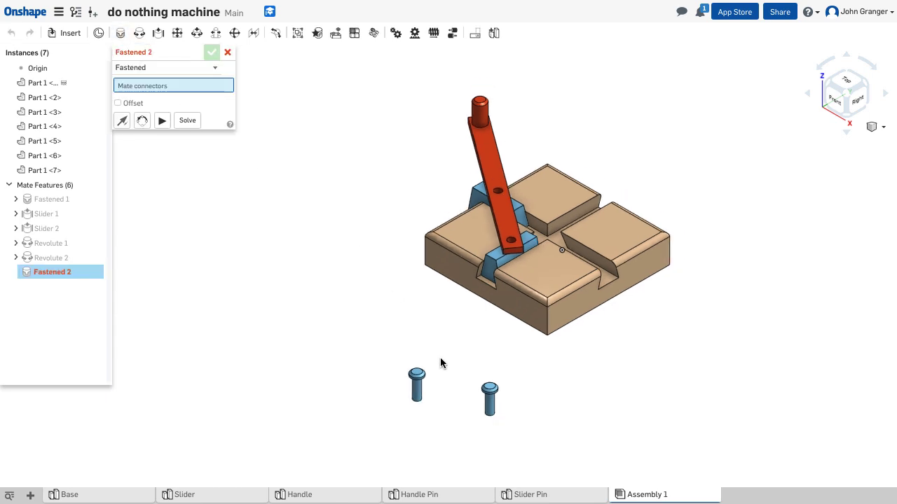
scroll(489, 297, "down", 3)
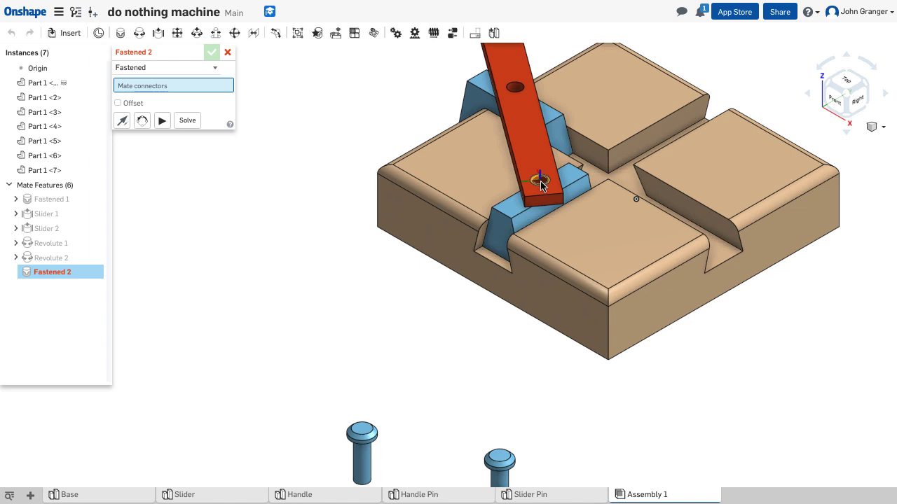
left_click(540, 184)
right_click_drag(320, 400, 328, 330)
scroll(384, 370, "down", 4)
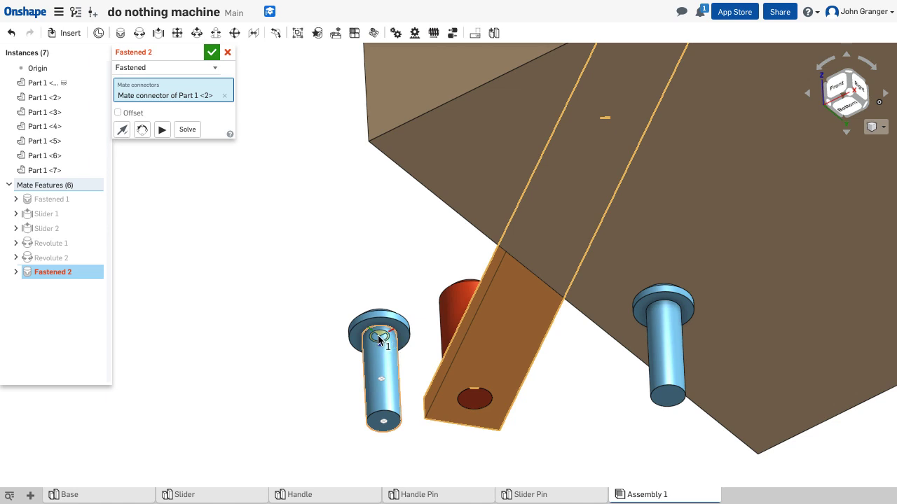
left_click(377, 335)
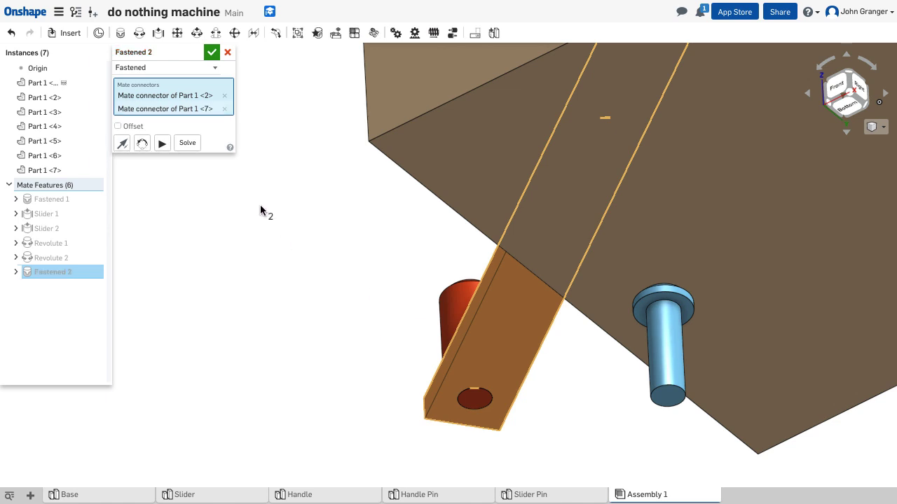
scroll(334, 242, "up", 4)
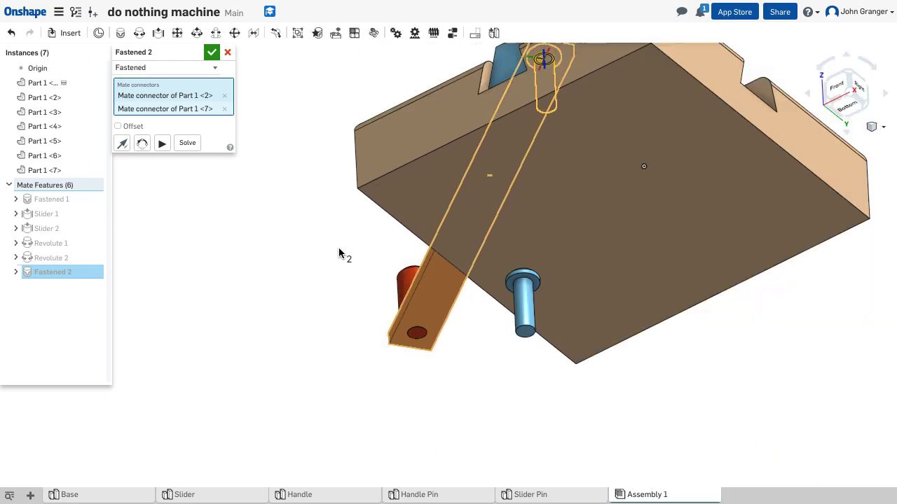
key("shift+7")
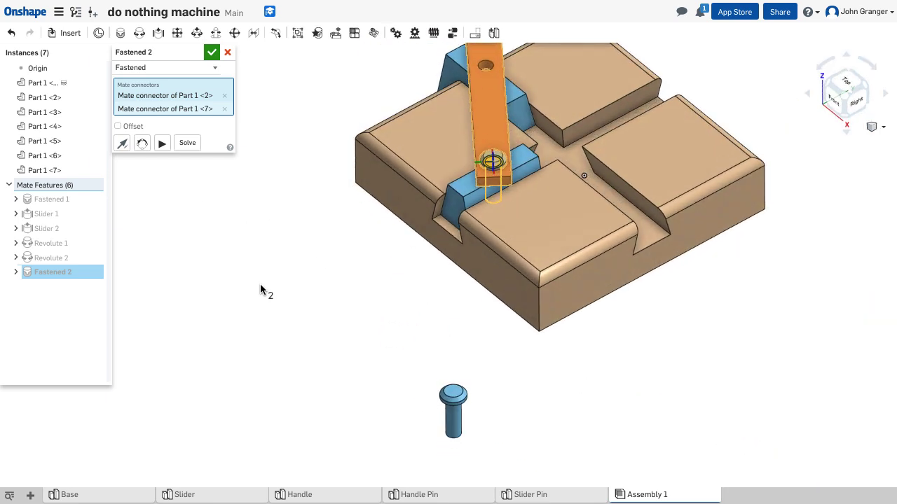
left_click(212, 54)
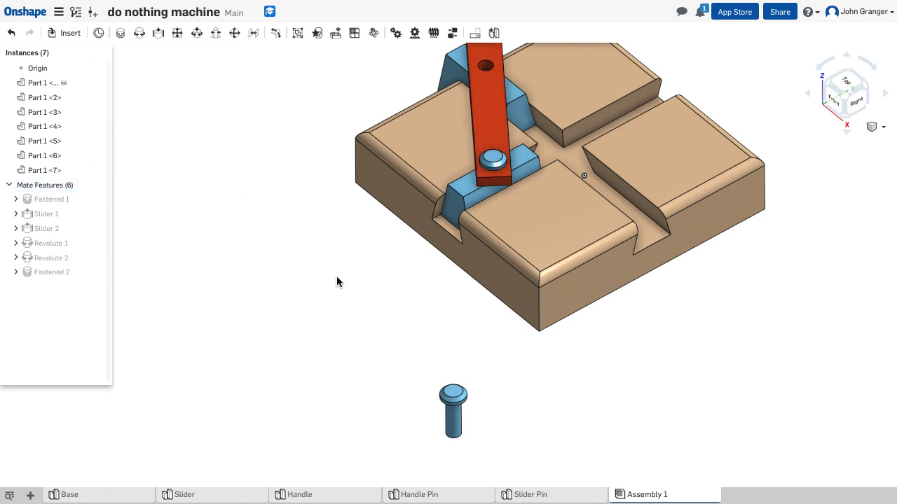
In a Fastened mate, pair the handle's middle-hole connector with the second pin's head connector.
right_click_drag(320, 221, 278, 273)
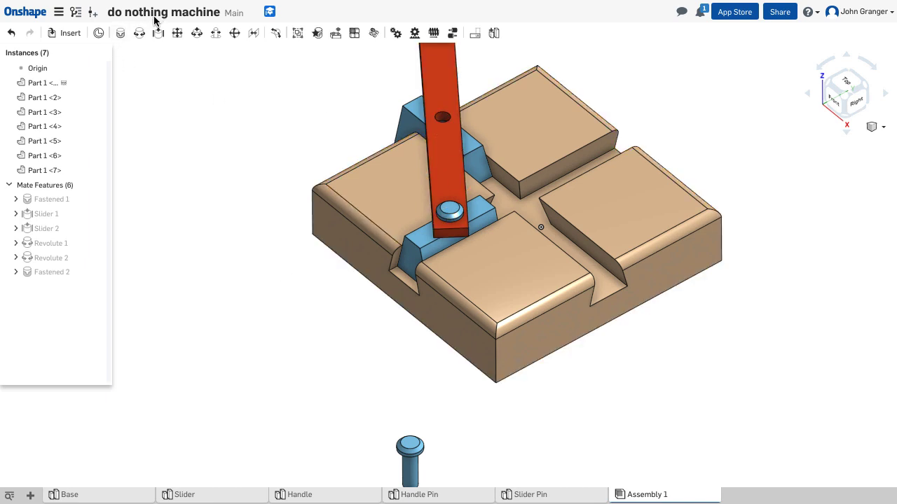
left_click(121, 35)
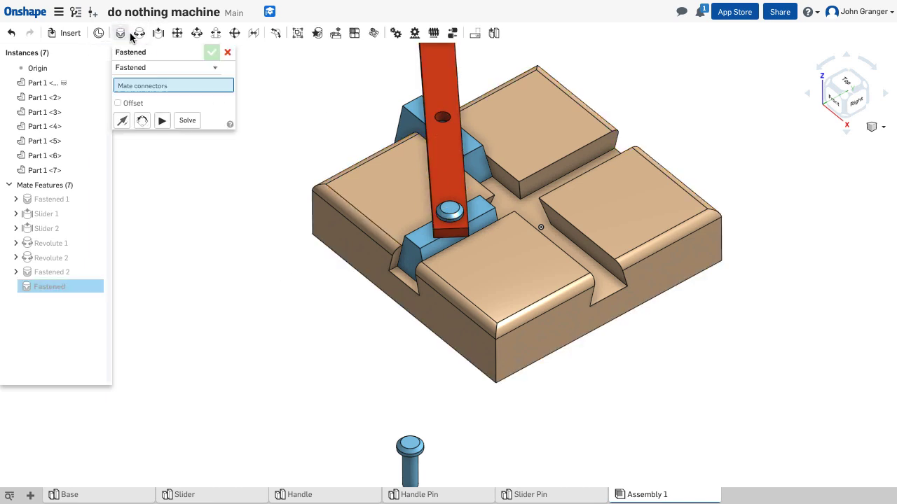
left_click(443, 123)
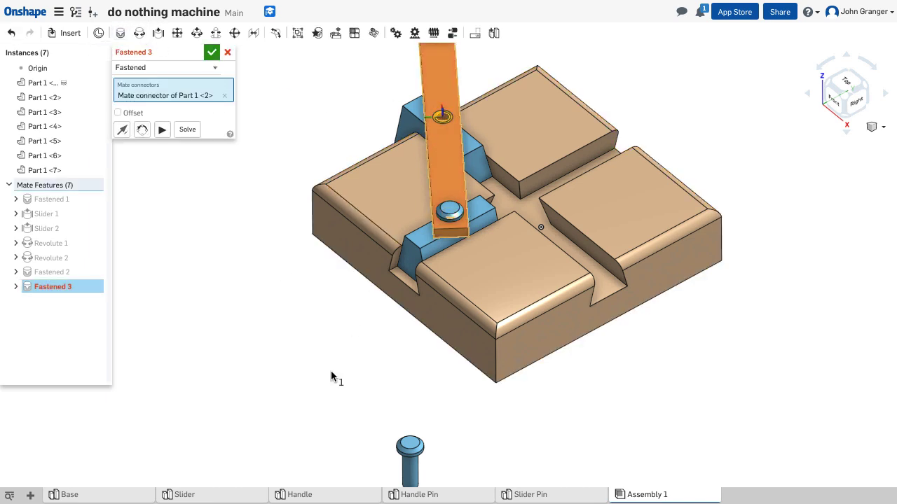
right_click_drag(331, 370, 319, 298)
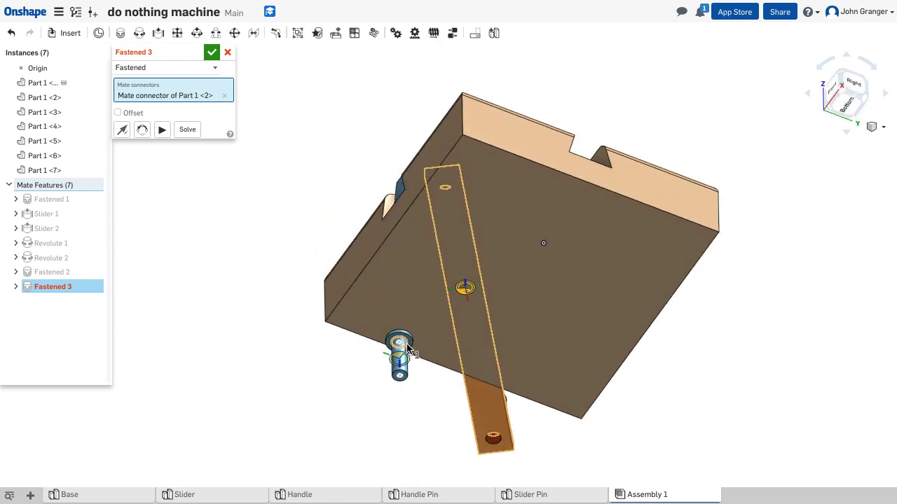
scroll(406, 347, "up", 5)
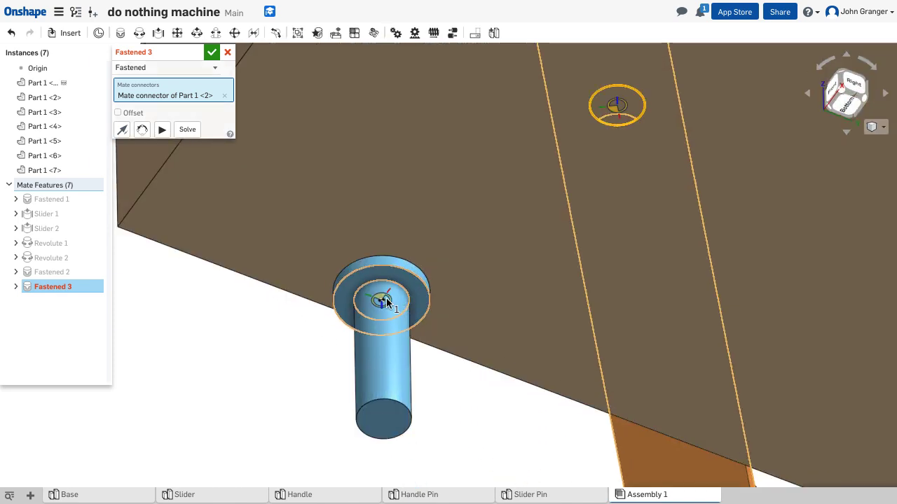
left_click(385, 301)
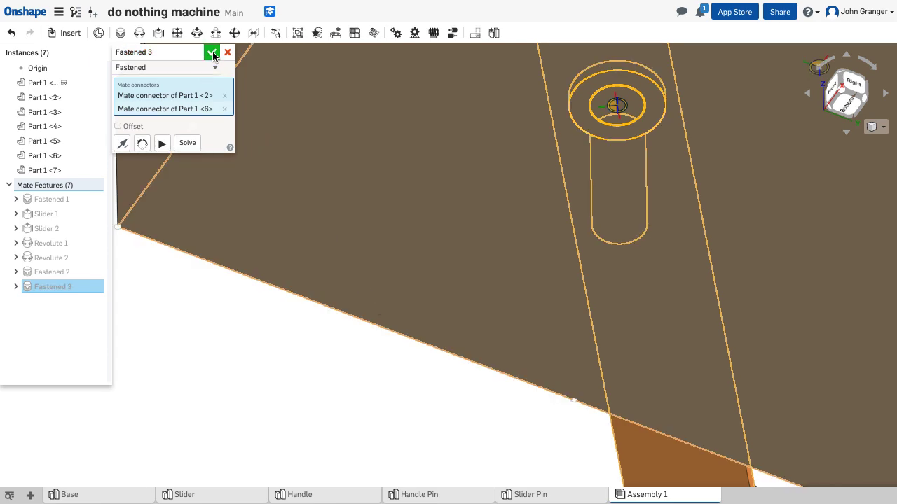
Confirm Fastened 3 and return the assembly to the isometric view.
right_click_drag(274, 365, 276, 434)
scroll(410, 318, "up", 2)
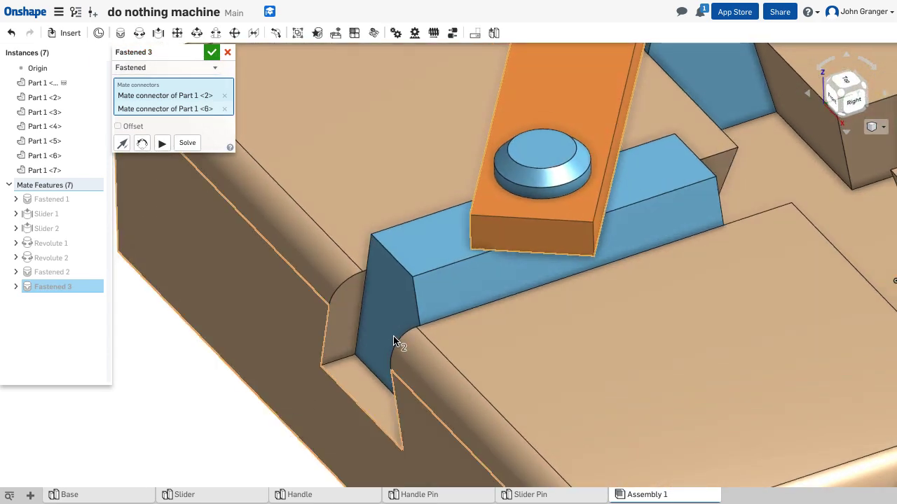
scroll(409, 317, "down", 5)
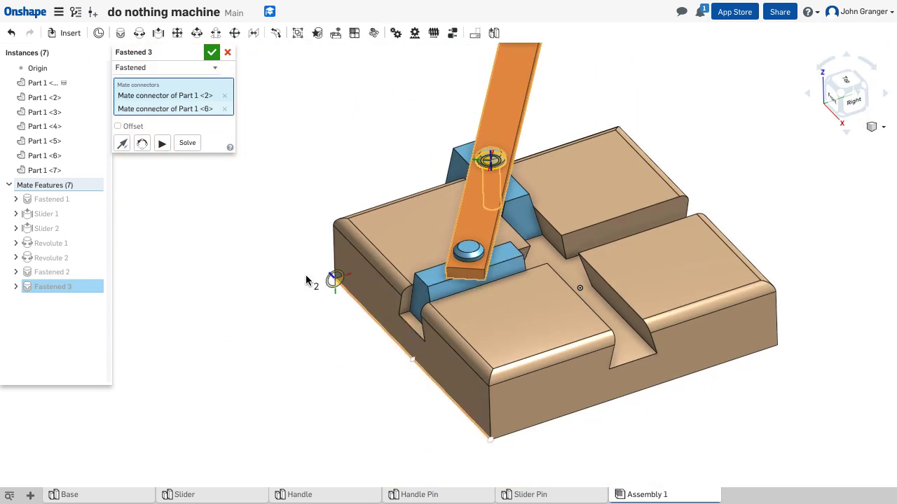
left_click(212, 53)
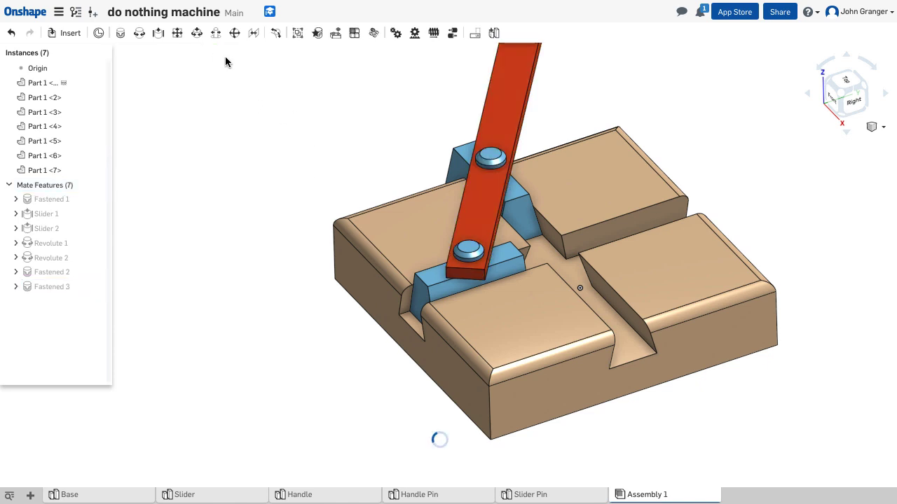
right_click(236, 219)
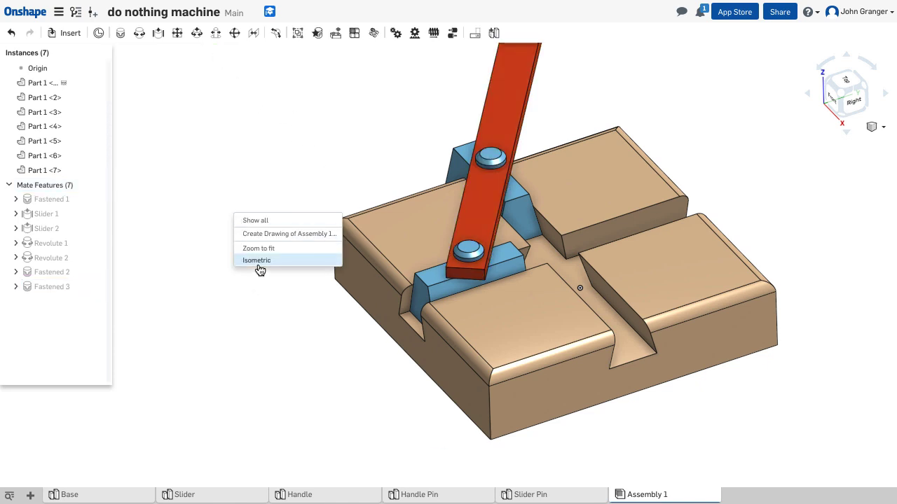
left_click(257, 260)
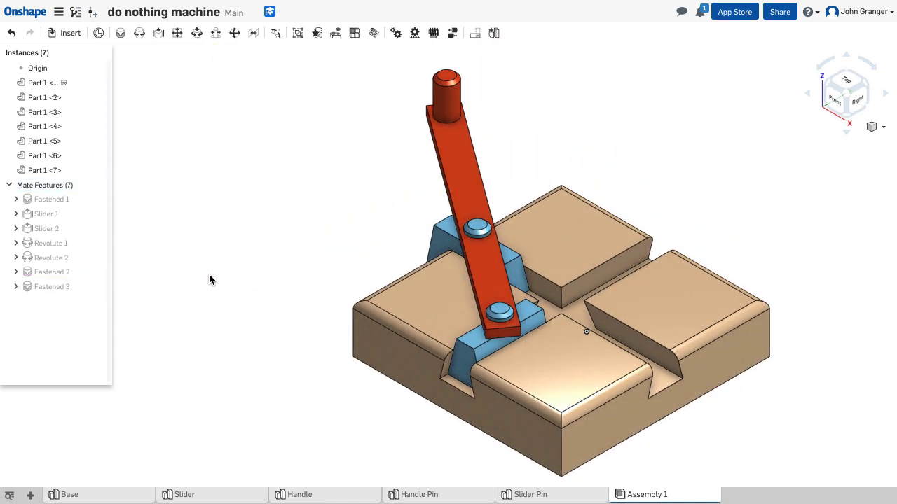